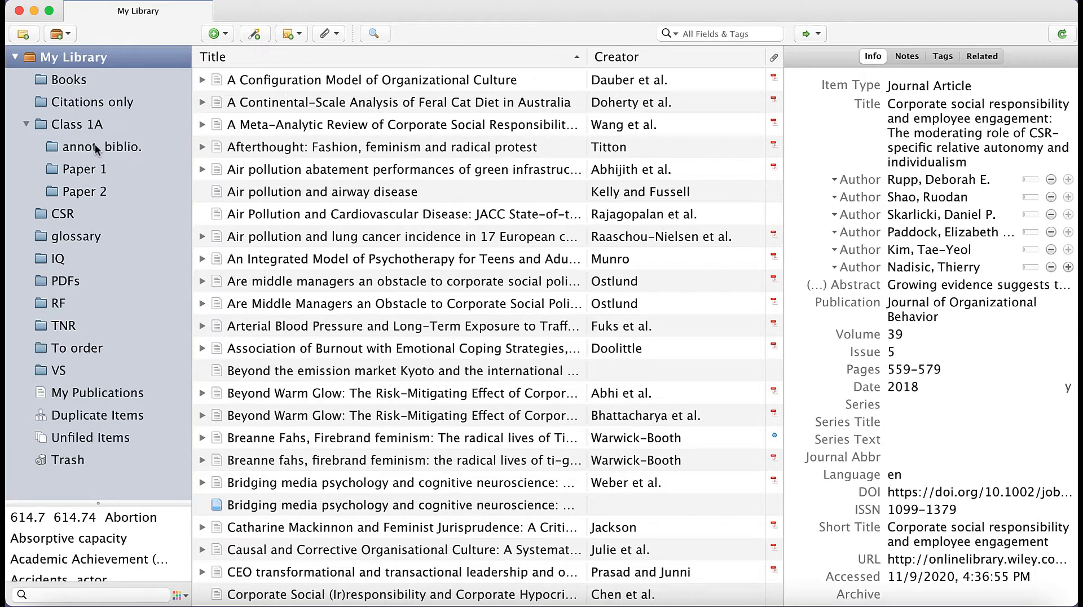
Create a new top-level collection named ex1 in My Library
click(83, 56)
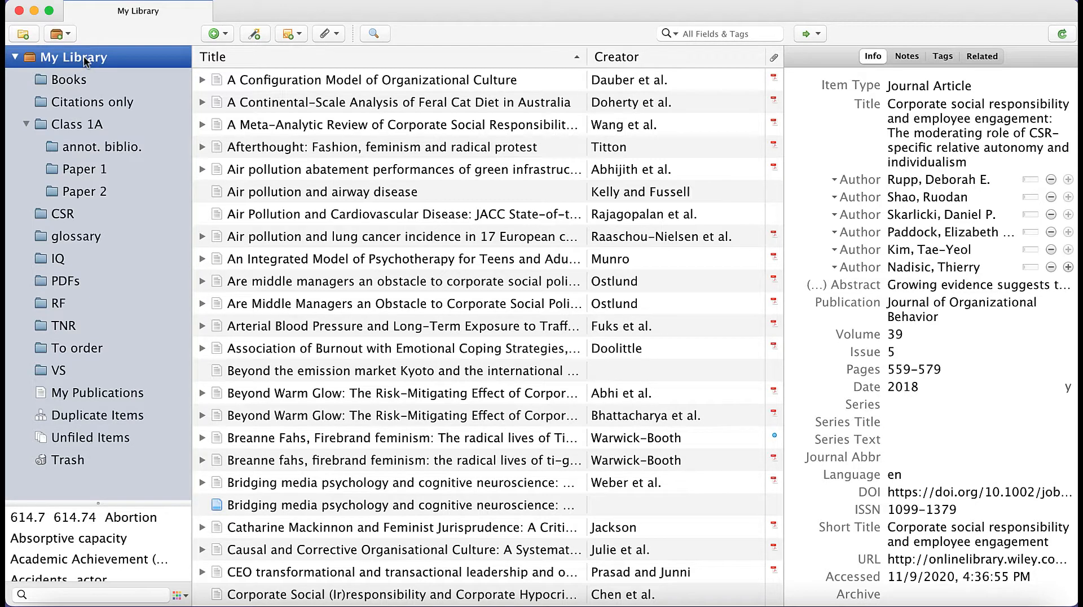
right_click(84, 56)
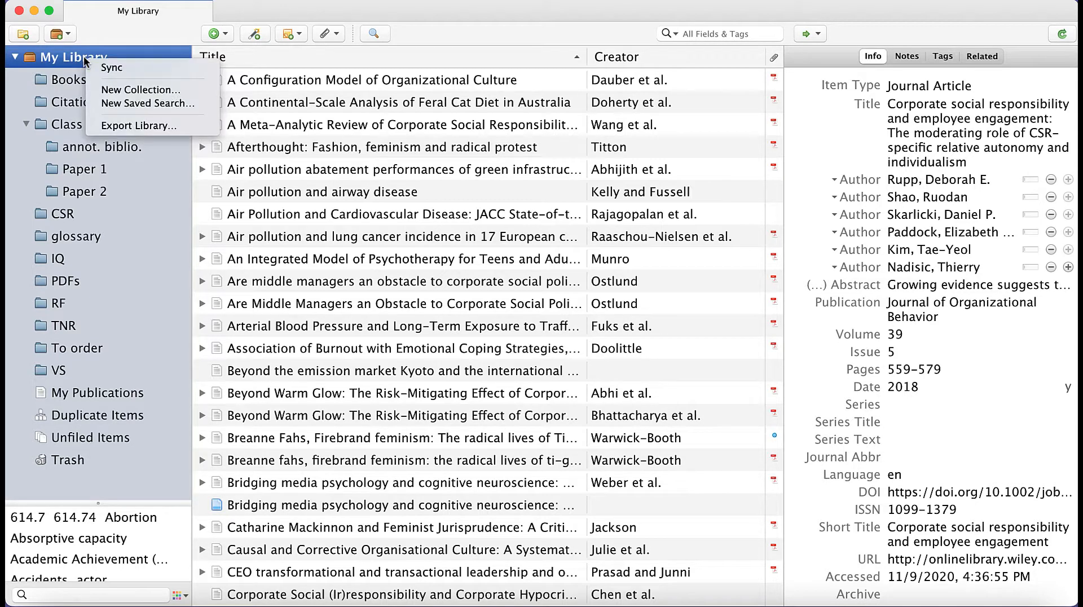
click(119, 90)
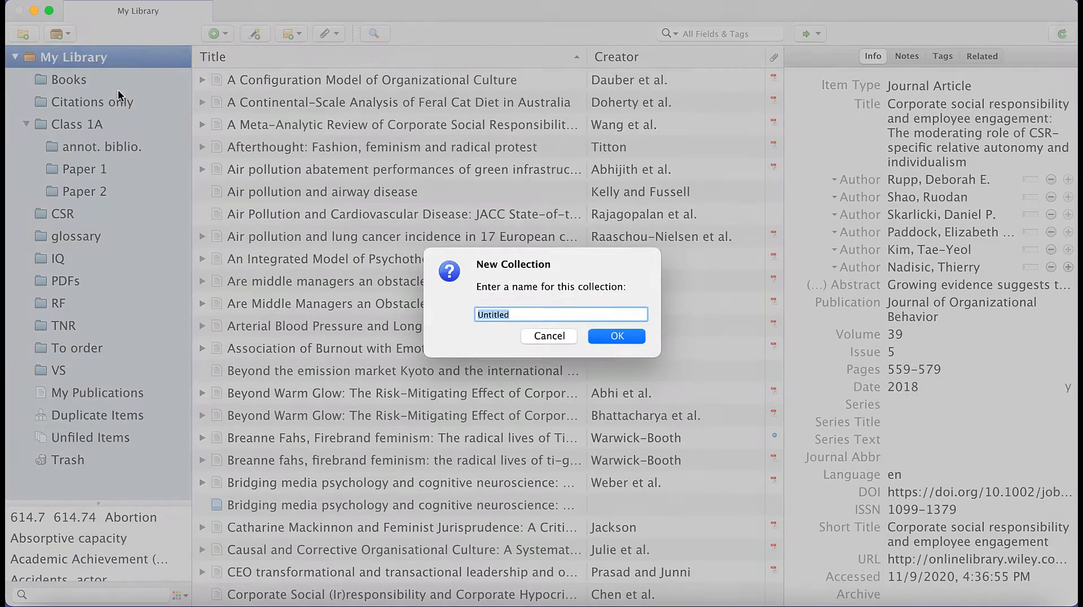
text(ex1)
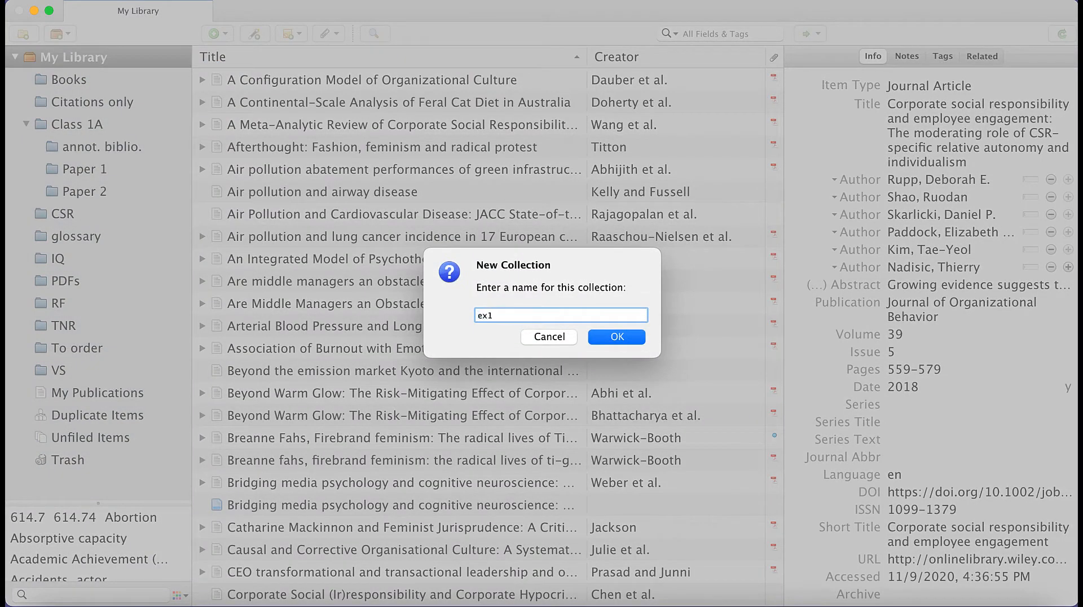
click(617, 337)
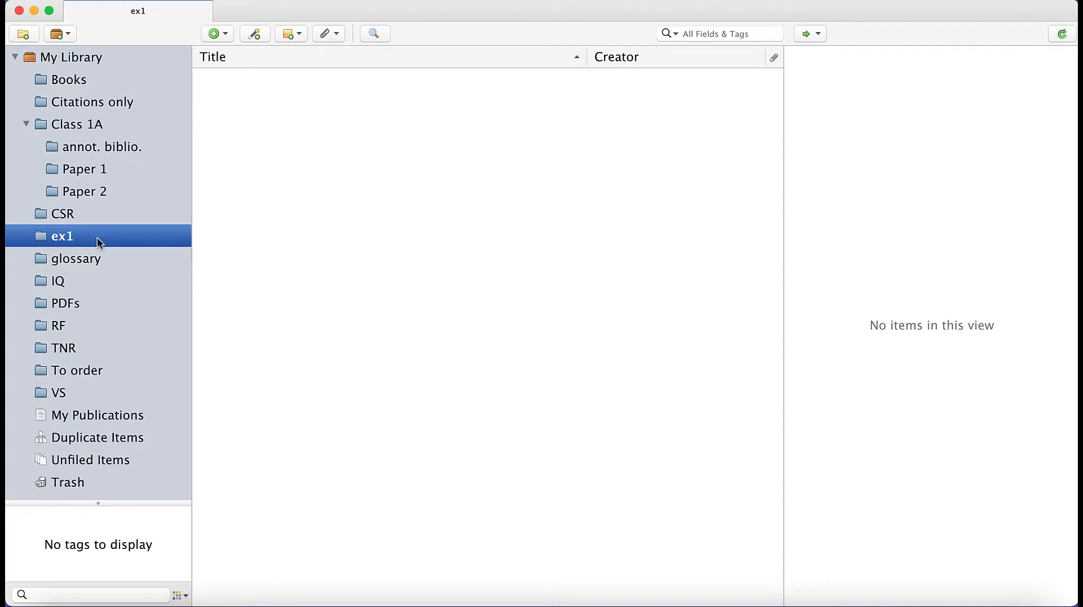
Create a subcollection named ex1a inside the ex1 collection
right_click(97, 237)
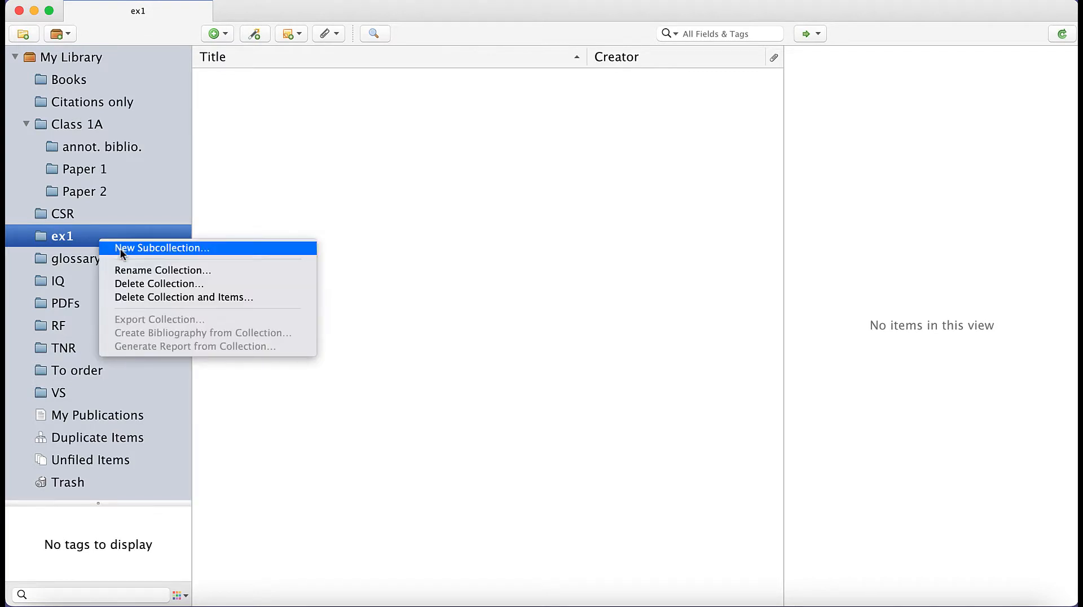
click(123, 251)
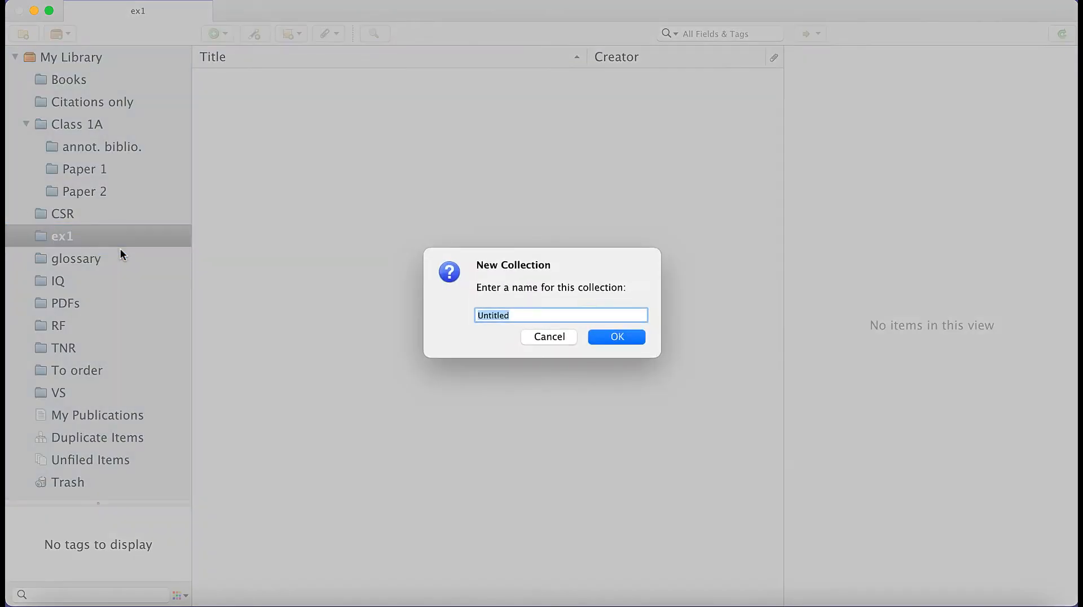
text(ex1a)
click(611, 339)
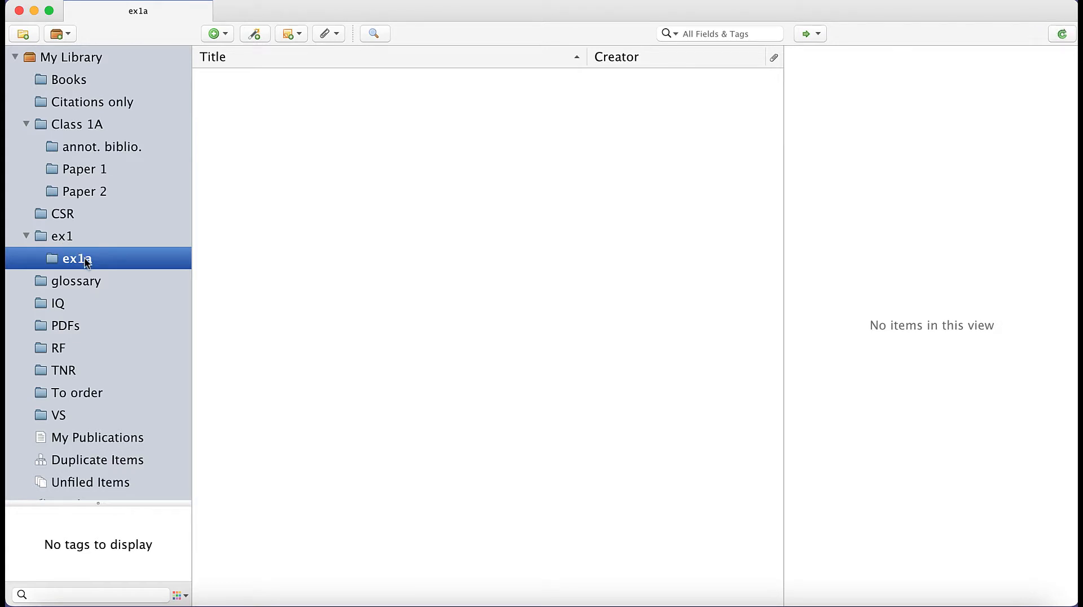
Compare the items of the whole library with those in the Class 1A collection, ending on the whole library
click(83, 62)
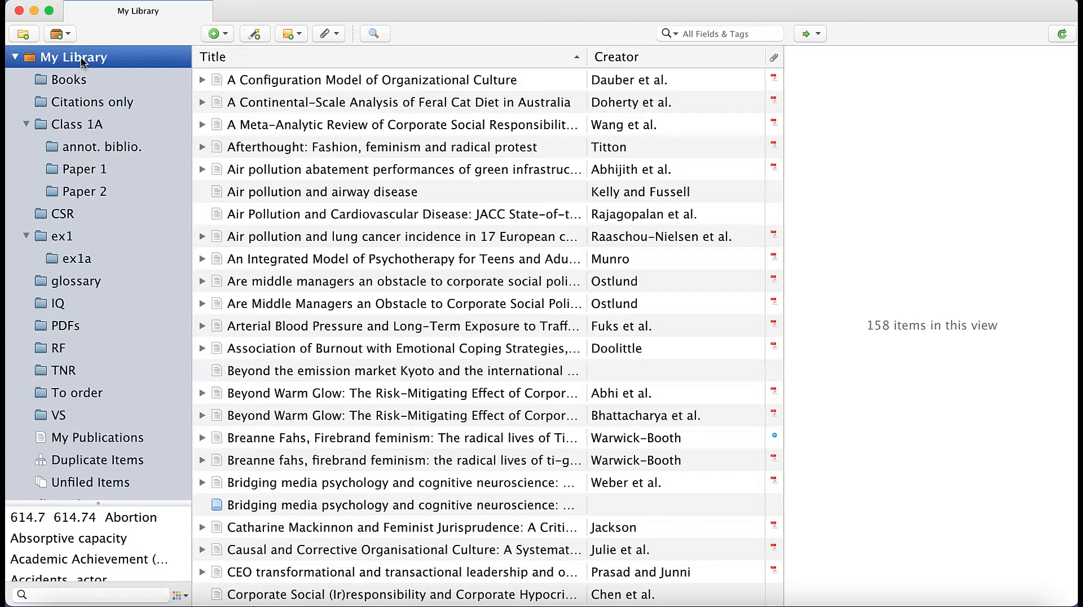
click(77, 127)
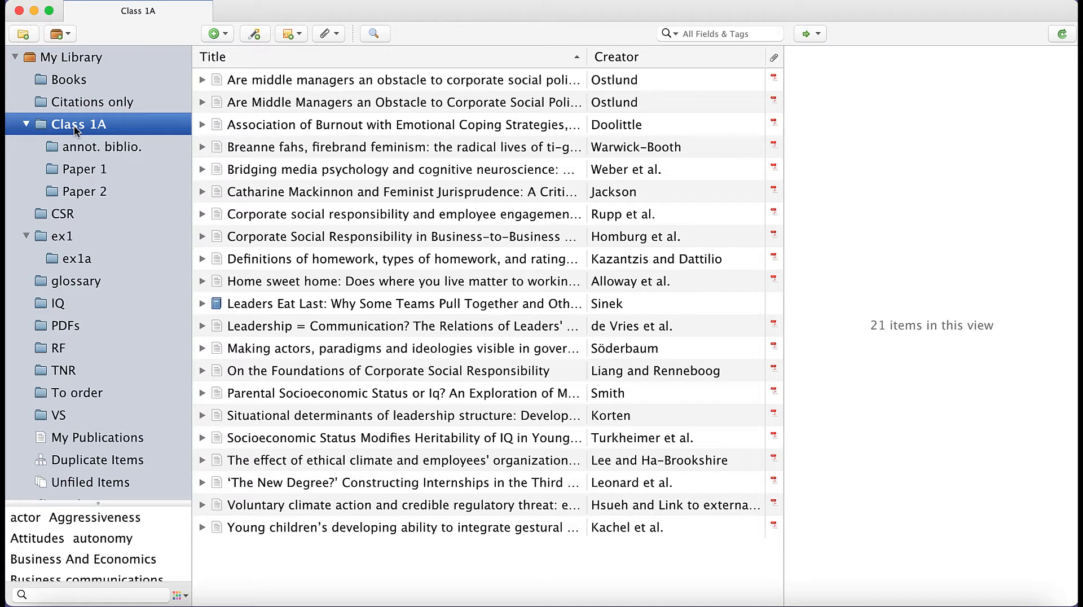
click(79, 59)
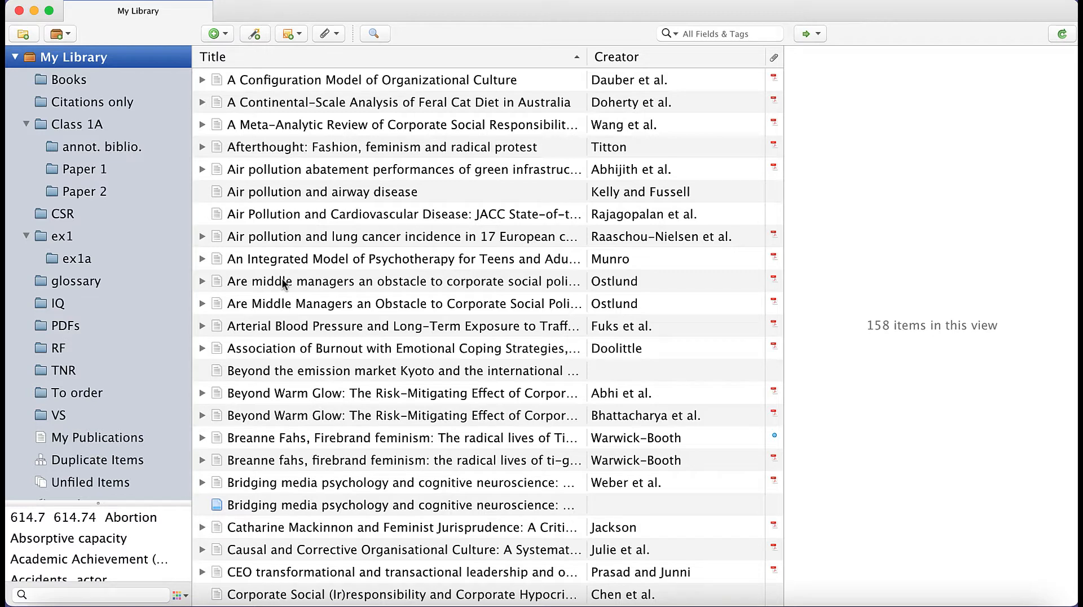
Add the Association of Burnout article, the second Beyond Warm Glow article and the Bridging media psychology article to the ex1 collection
click(286, 348)
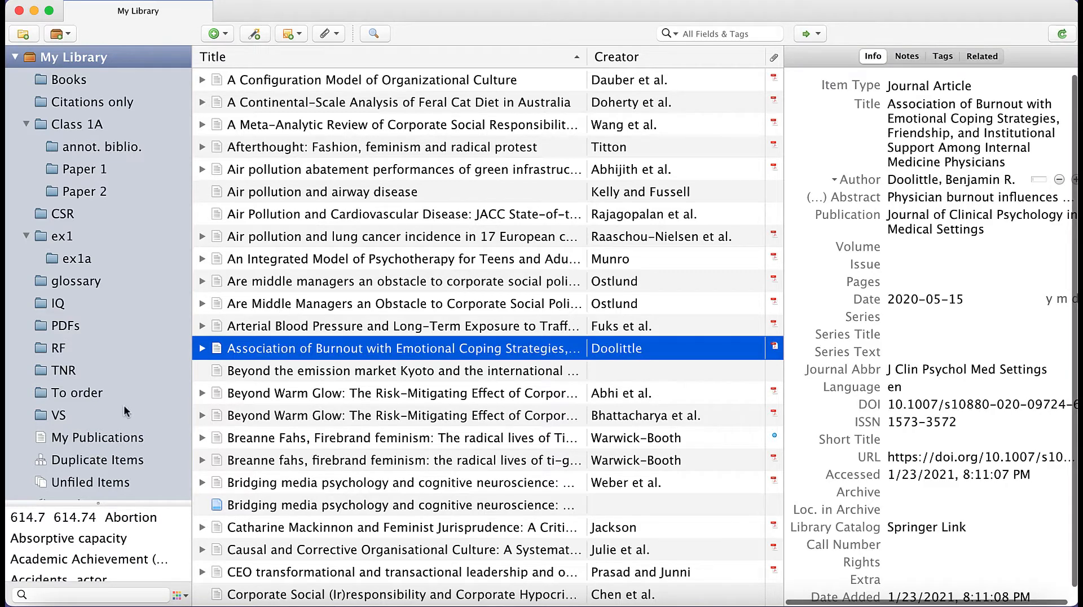
drag(124, 406, 62, 234)
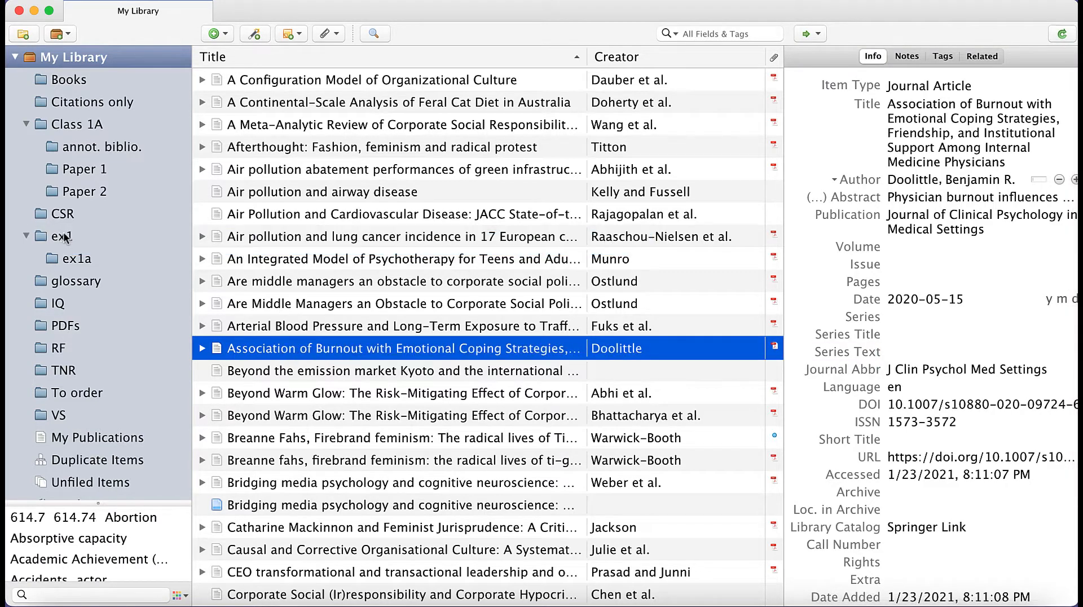
click(262, 417)
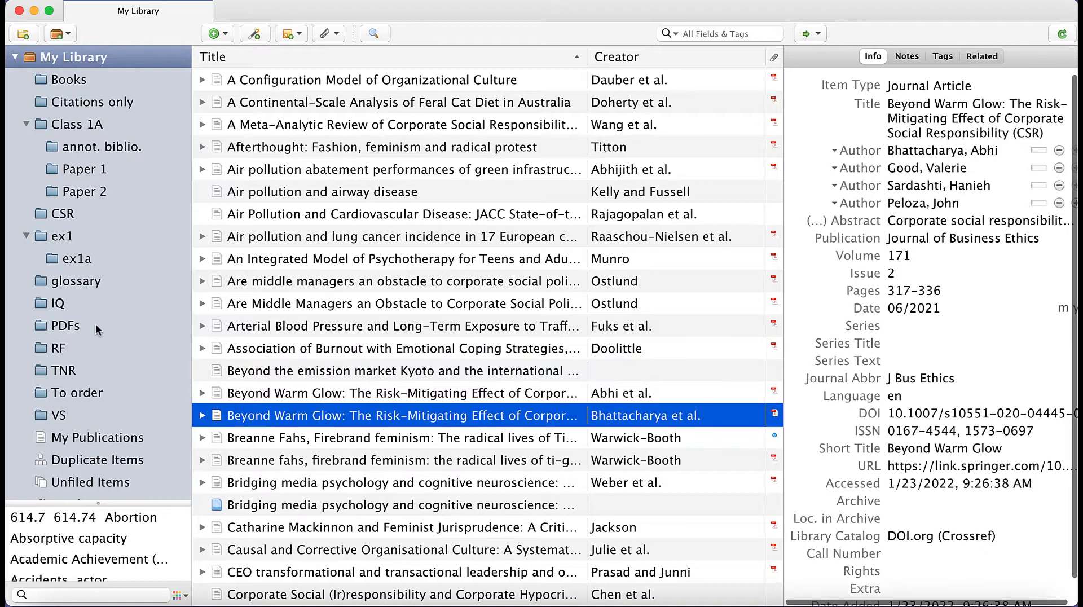
drag(98, 330, 56, 236)
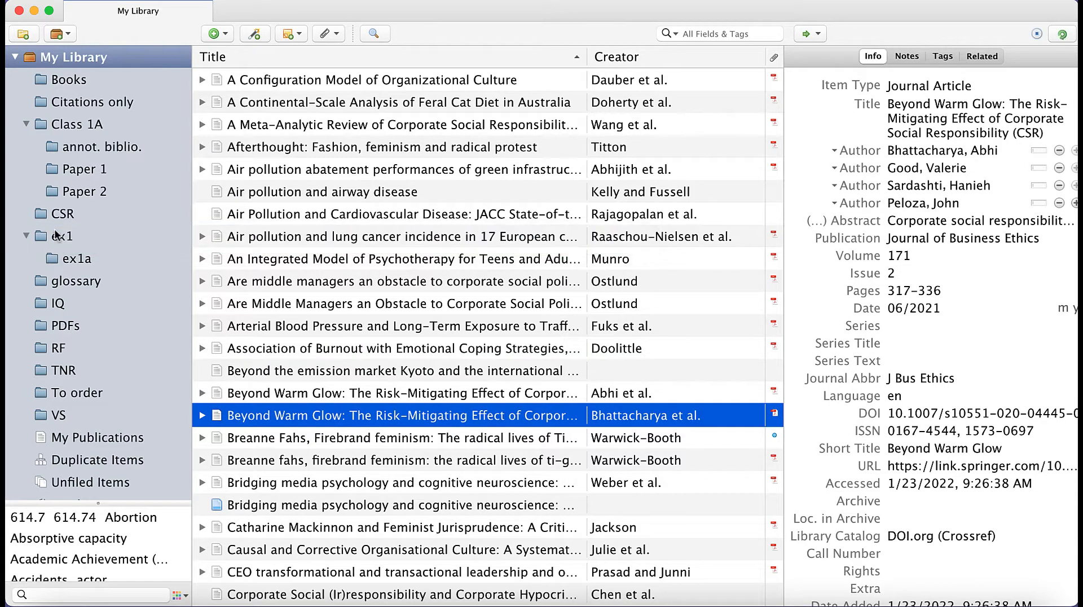
click(330, 486)
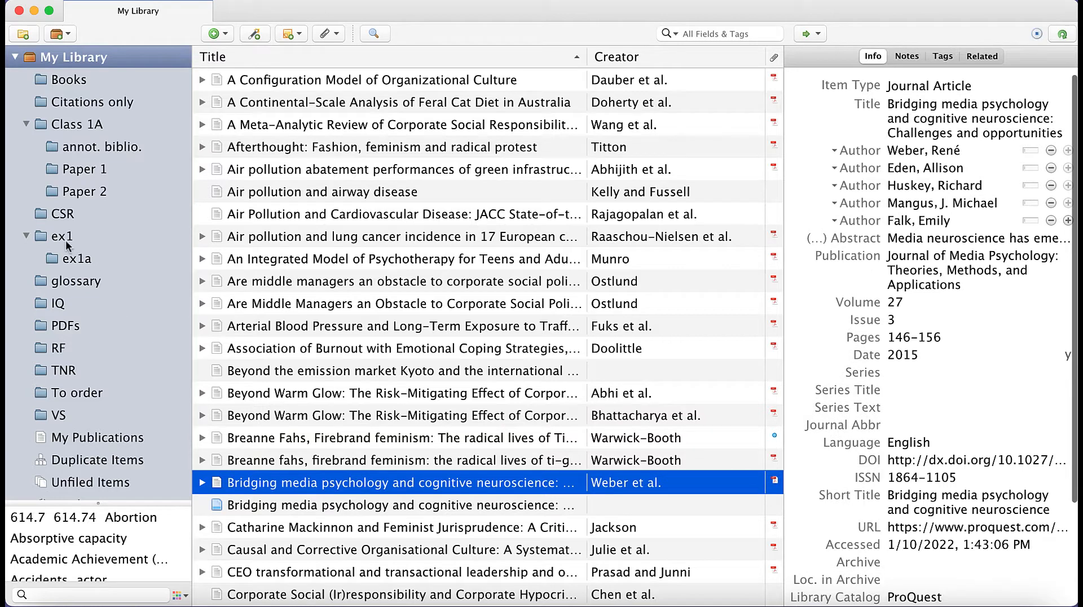
drag(66, 244, 63, 242)
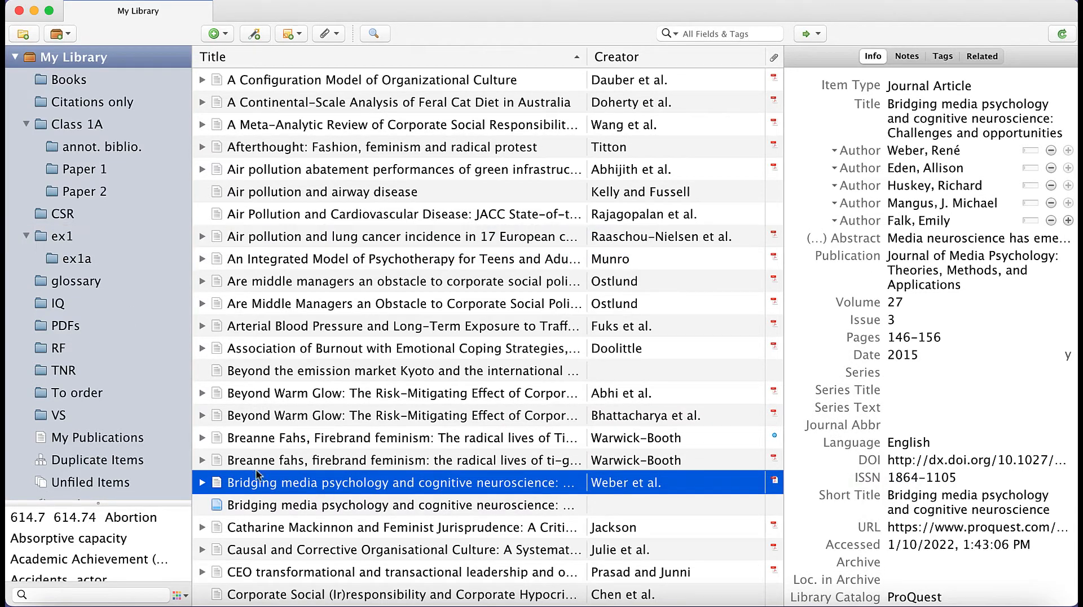
Add the Causal and Corrective Organisational Culture article to the ex1a subcollection and check the contents of ex1 and ex1a
click(270, 552)
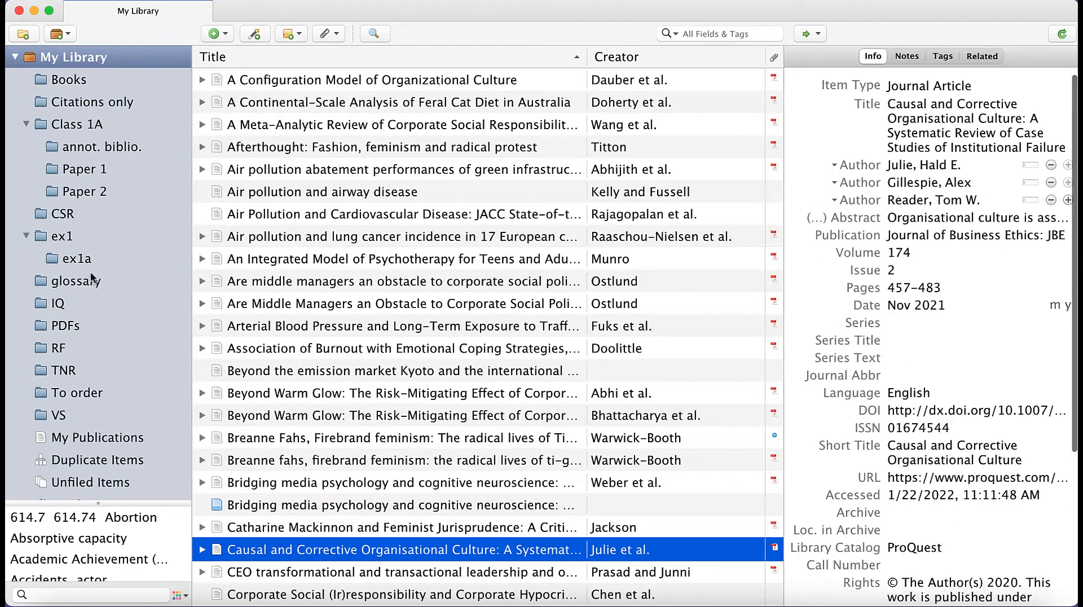
drag(91, 272, 68, 259)
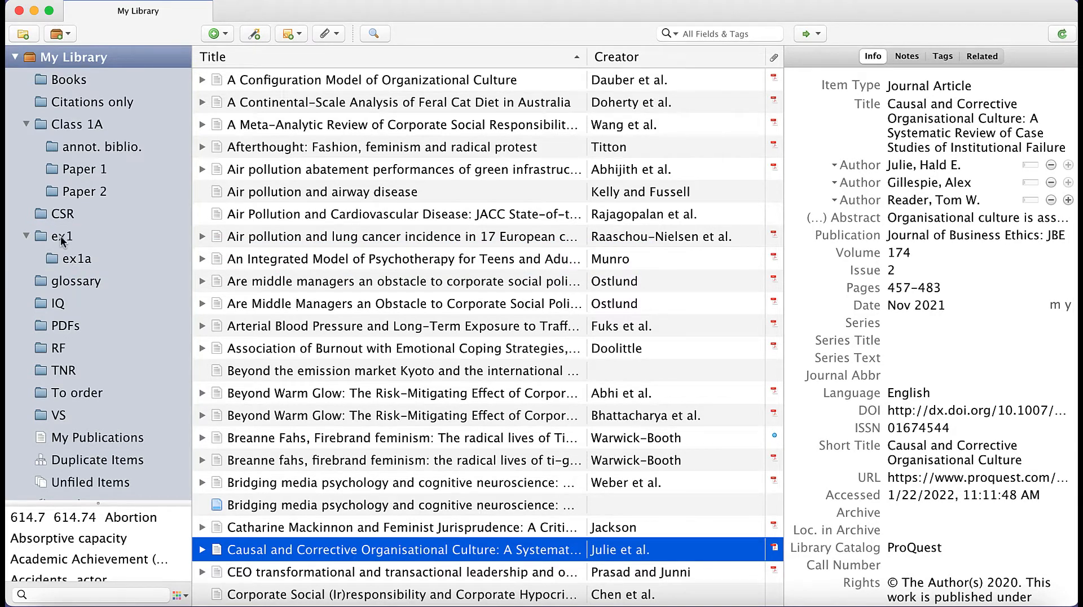
click(62, 237)
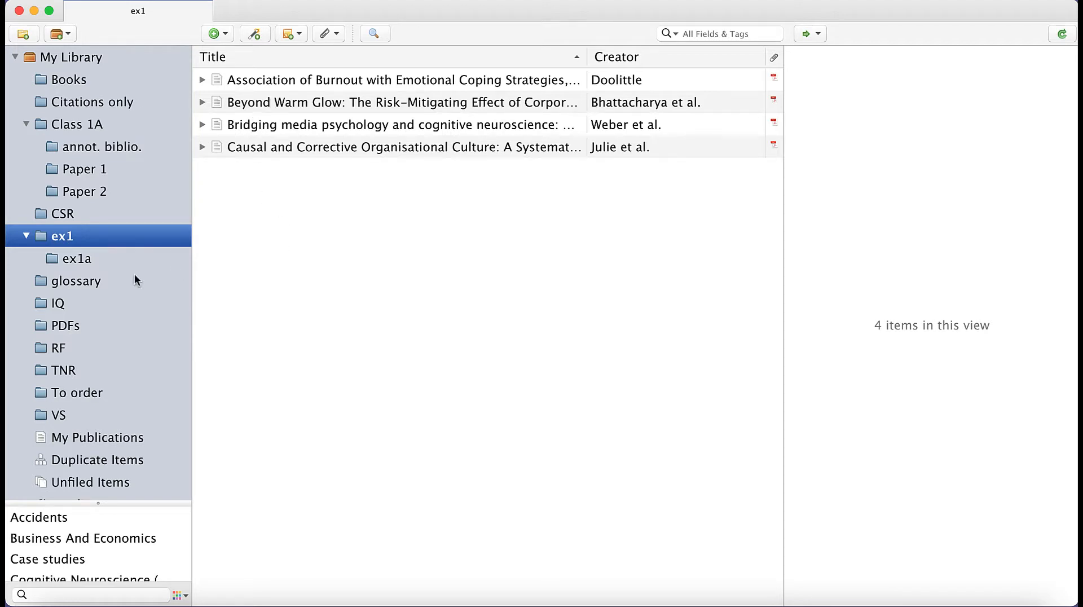
click(84, 258)
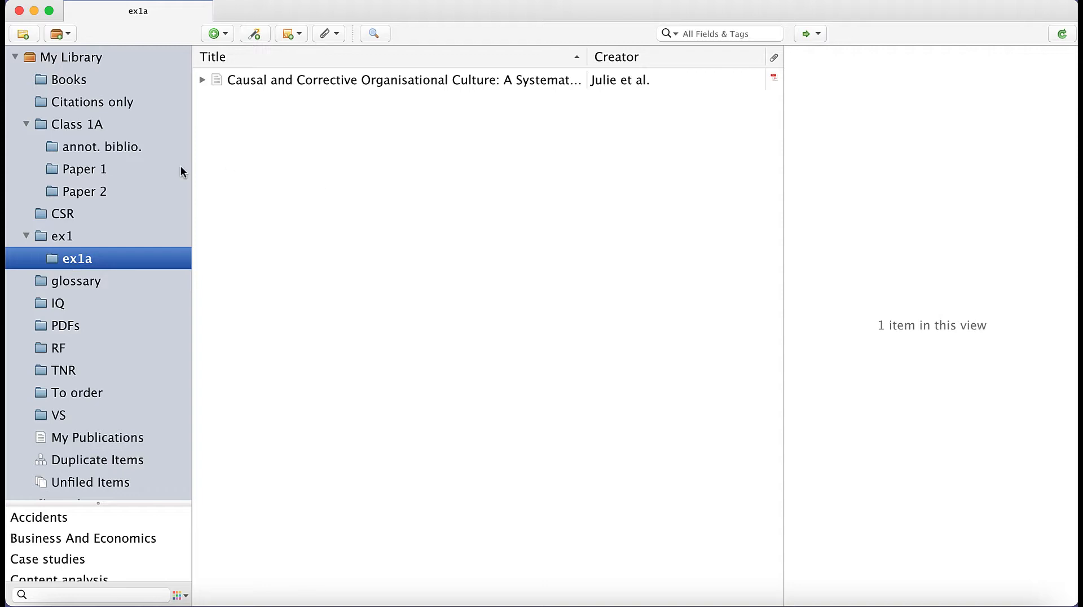
In the whole library, view the notes, tags and related items of the Corporate Social Responsibility in Business-to-Business Markets article
click(84, 59)
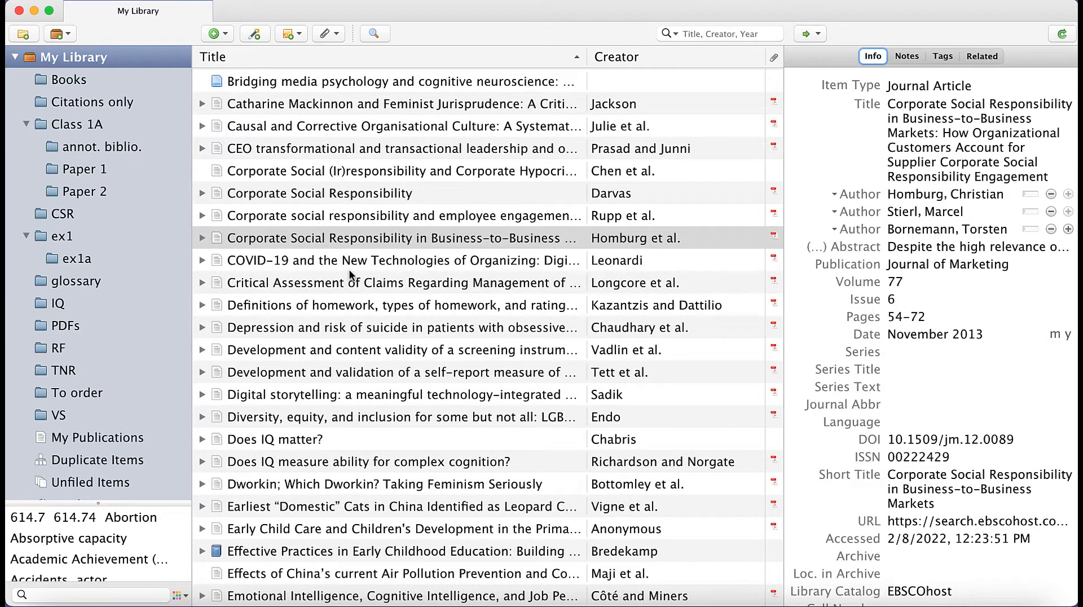
click(359, 240)
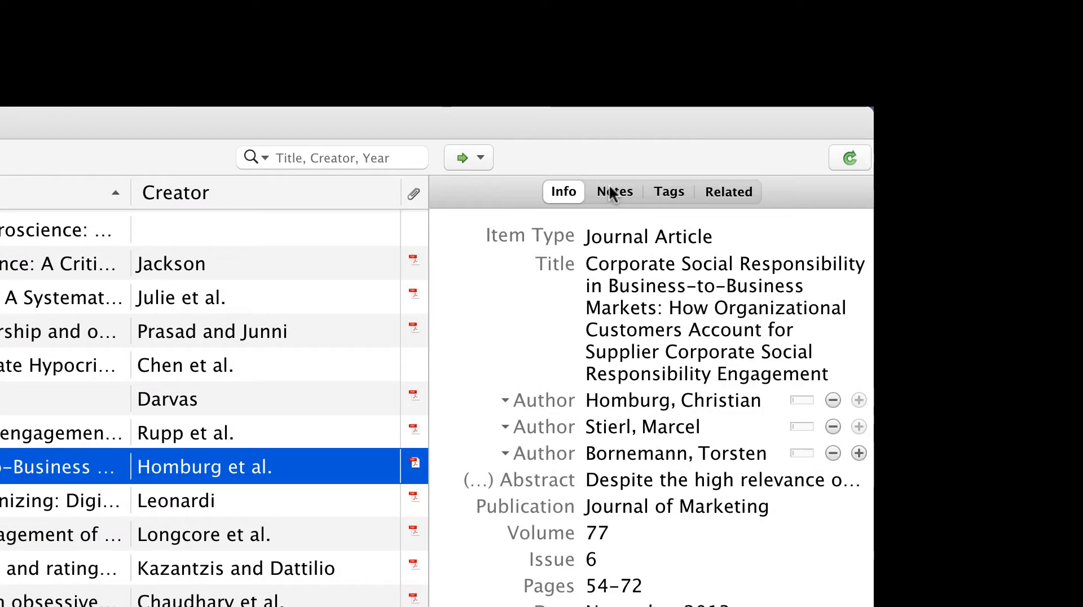
click(613, 193)
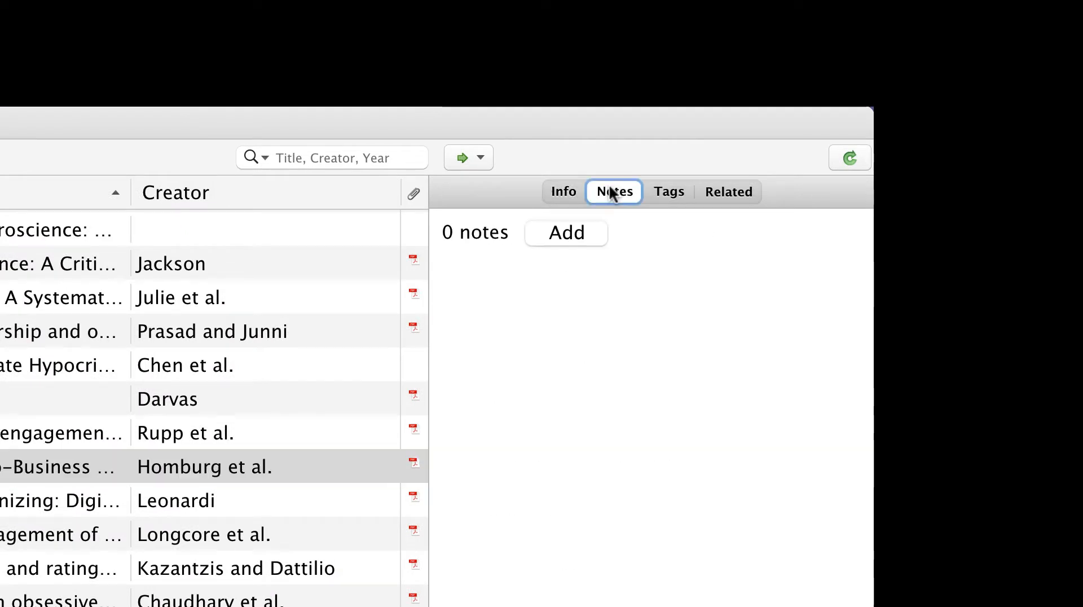
click(673, 193)
click(733, 194)
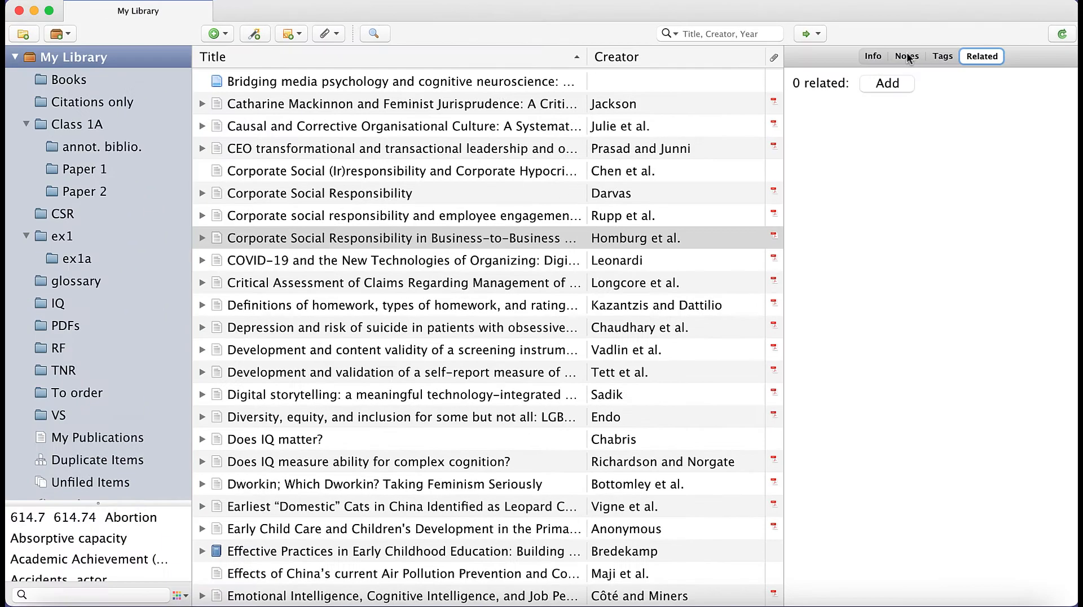
Add a note reading "read this" to the Corporate Social Responsibility in Business-to-Business Markets article
click(617, 194)
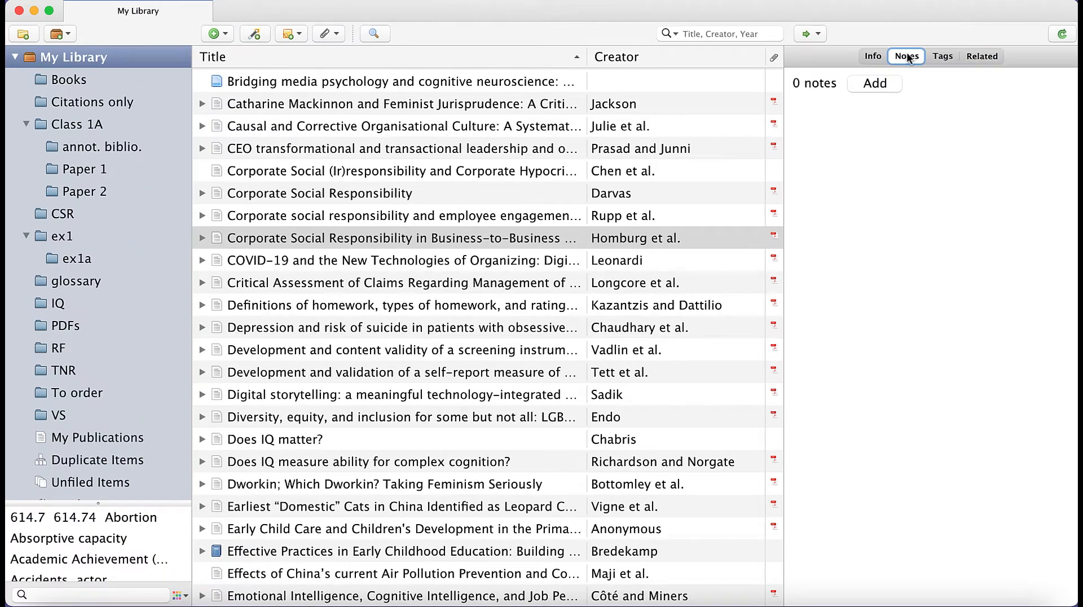
click(876, 83)
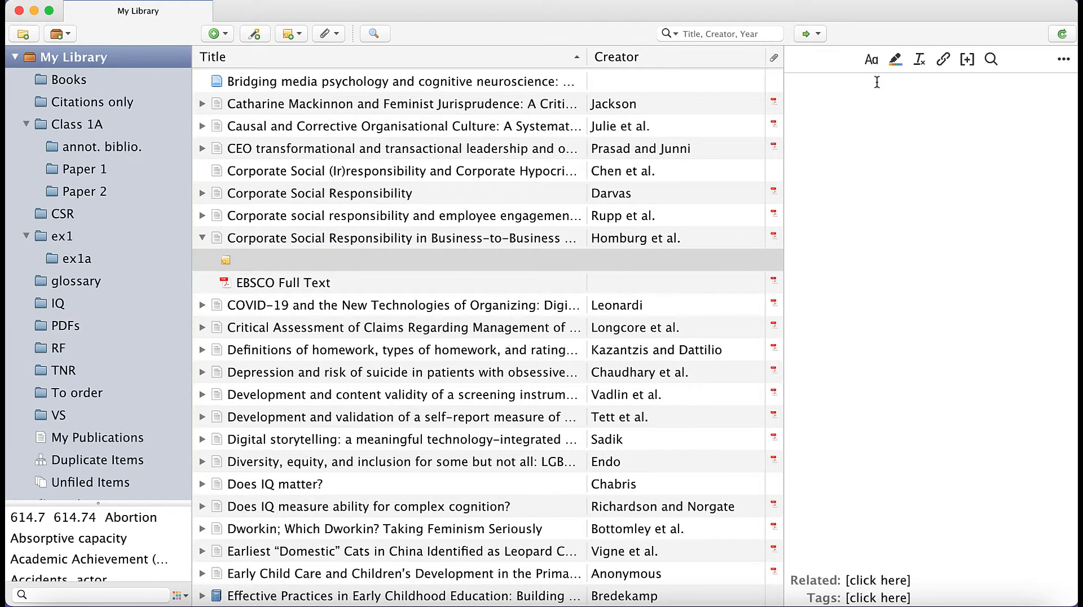
text(read this)
key(Return)
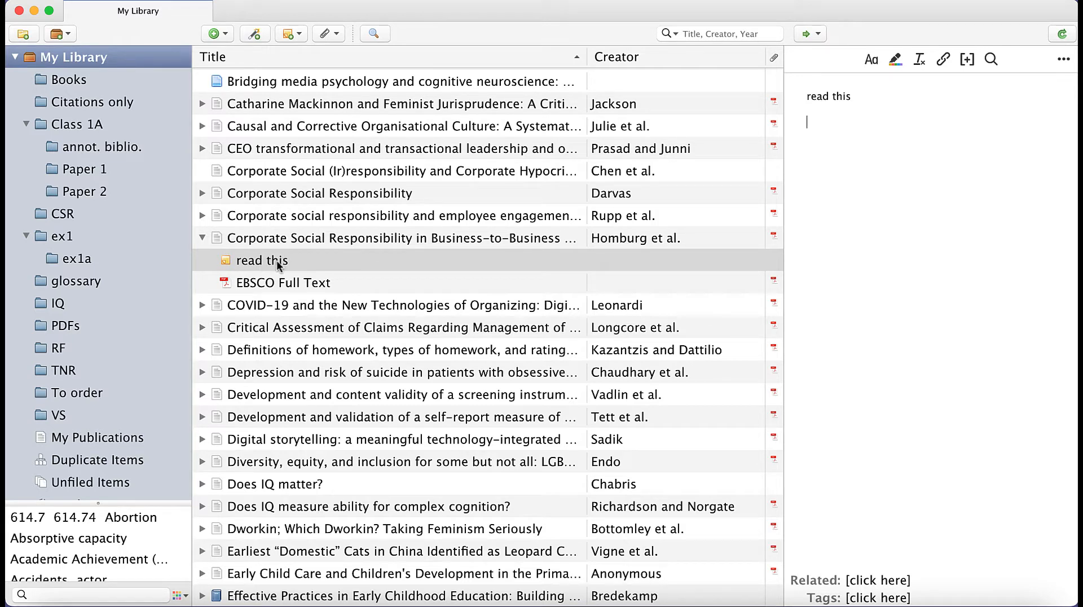
Add the tag "my tag" to the Corporate Social Responsibility in Business-to-Business Markets article
click(297, 238)
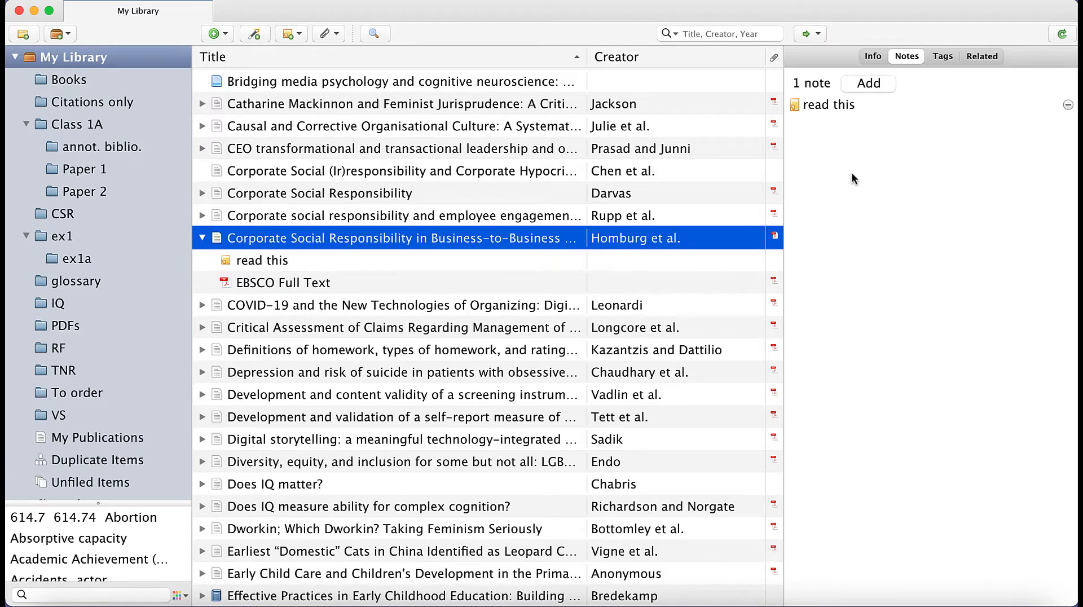
click(940, 56)
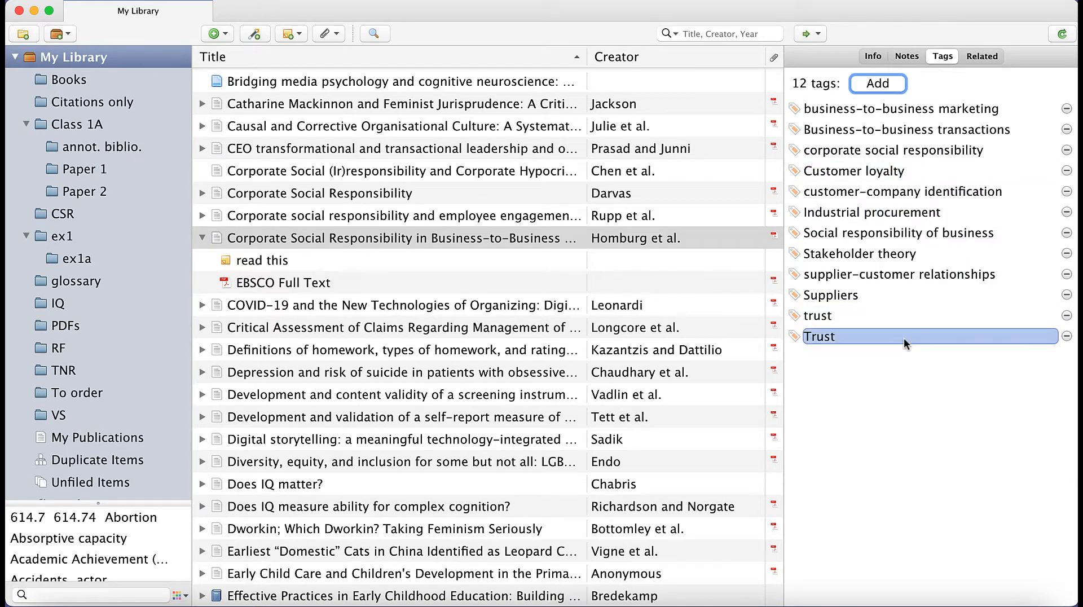
click(878, 85)
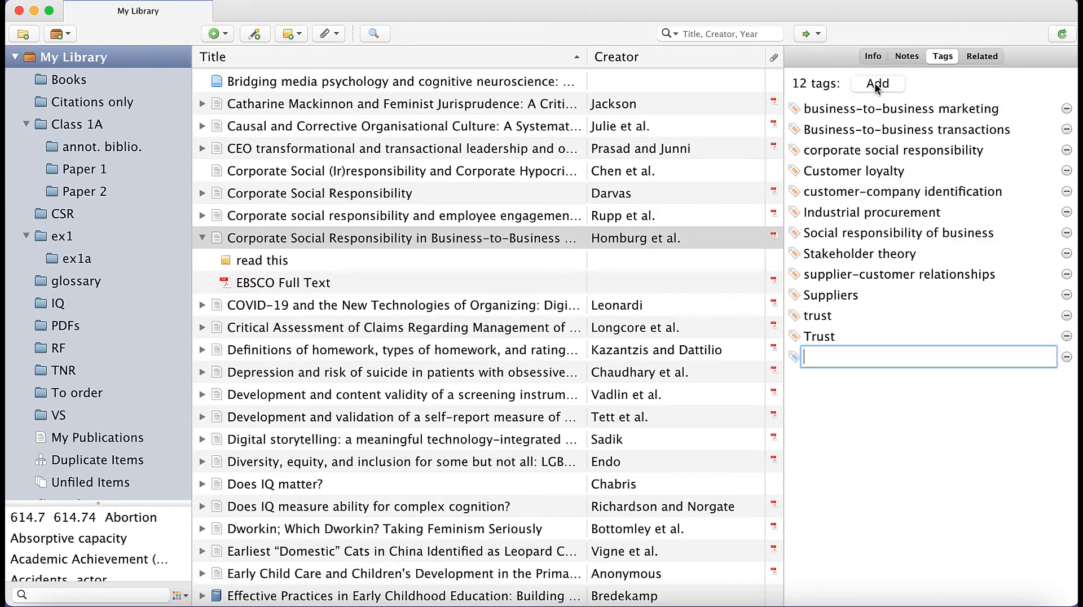
text(my tag)
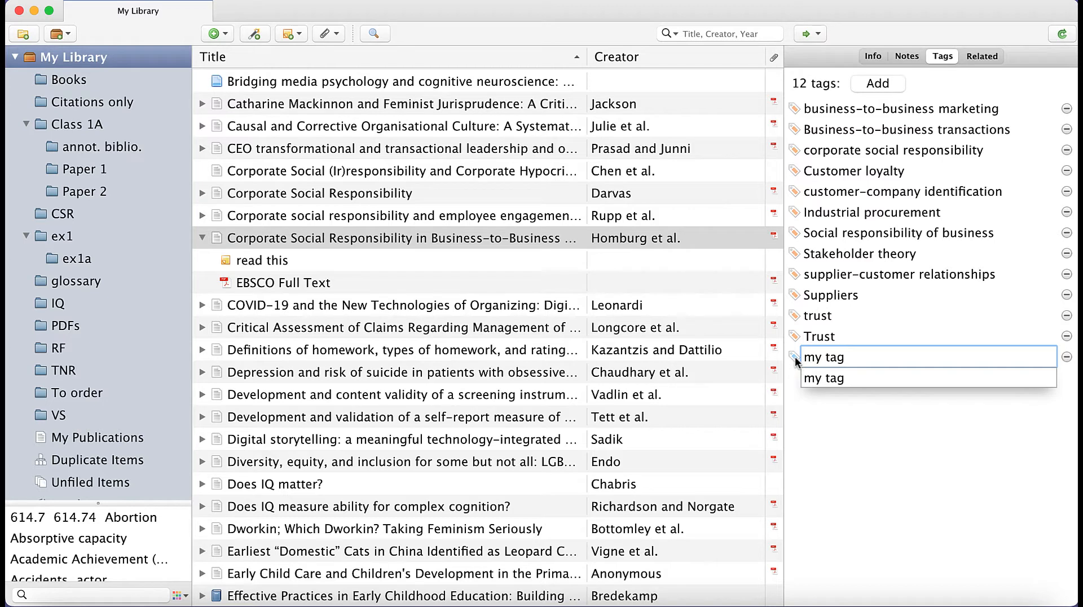
key(Return)
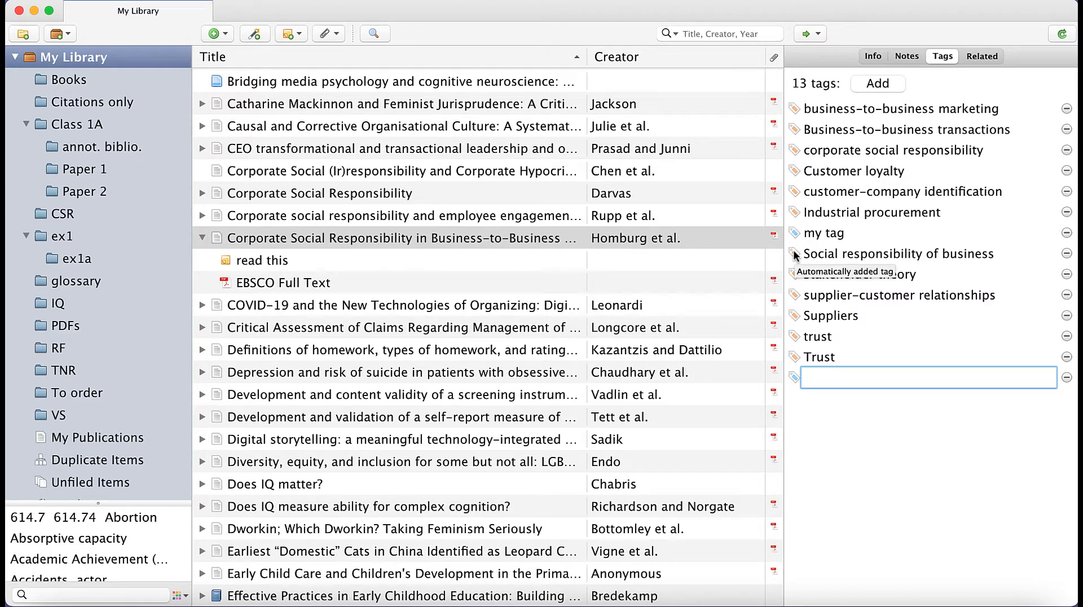
Add the "An Integrated Model of Psychotherapy for Teens" article as a related item of the selected article, and open the selected article's EBSCO Full Text PDF
click(976, 59)
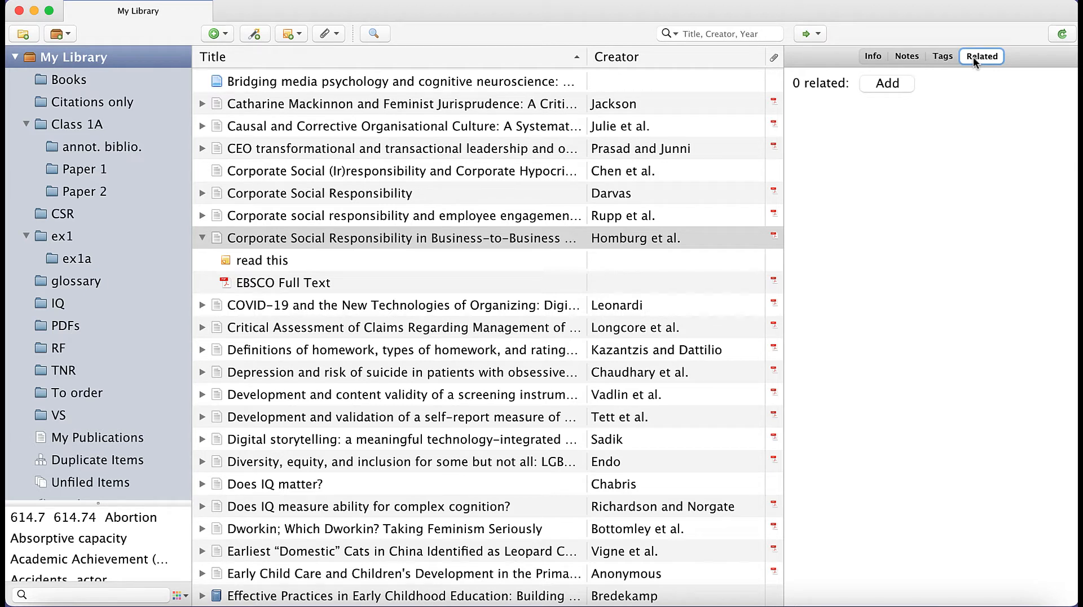
click(889, 85)
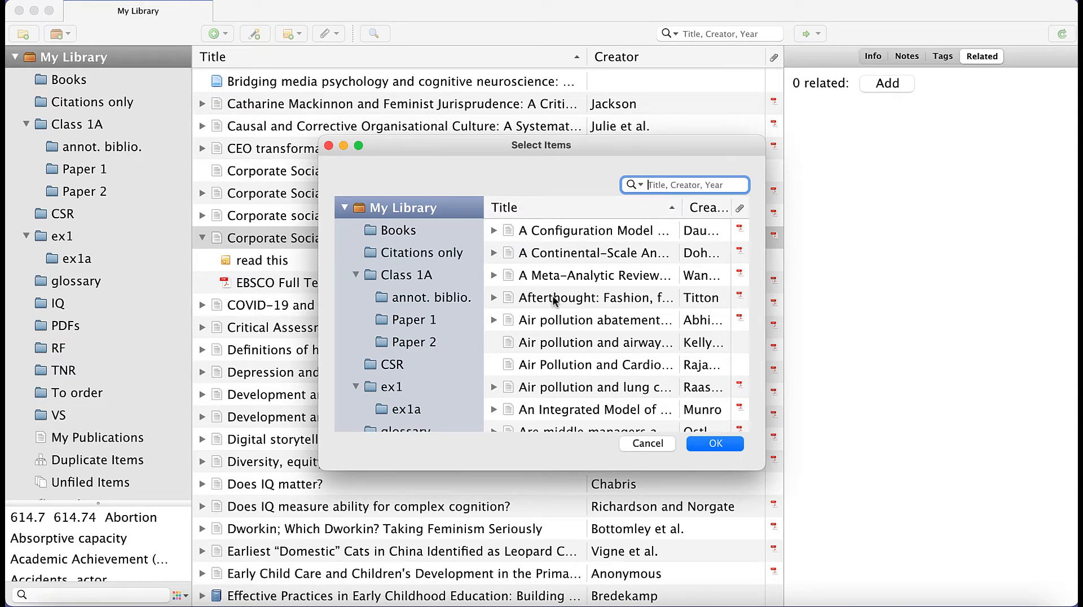
click(567, 412)
click(695, 445)
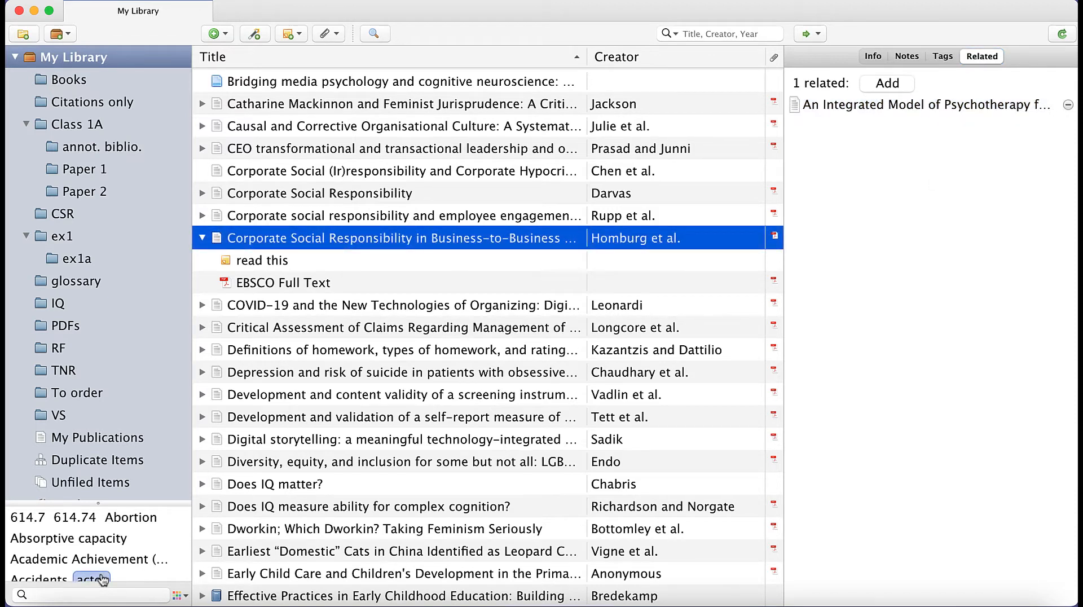
double_click(304, 282)
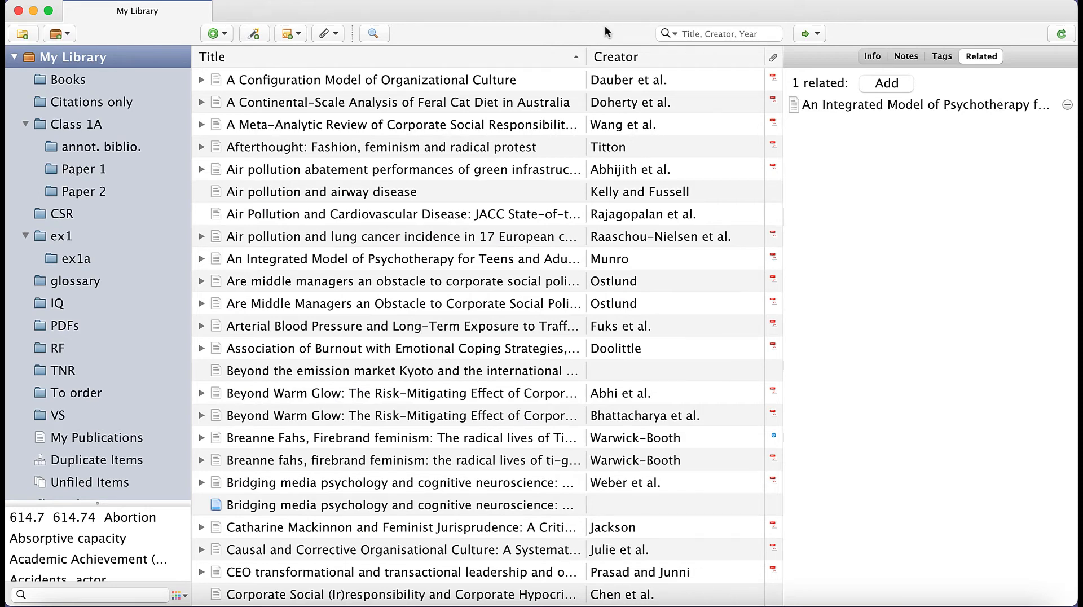
View the scope options of the library's quick search and open the advanced search
click(710, 33)
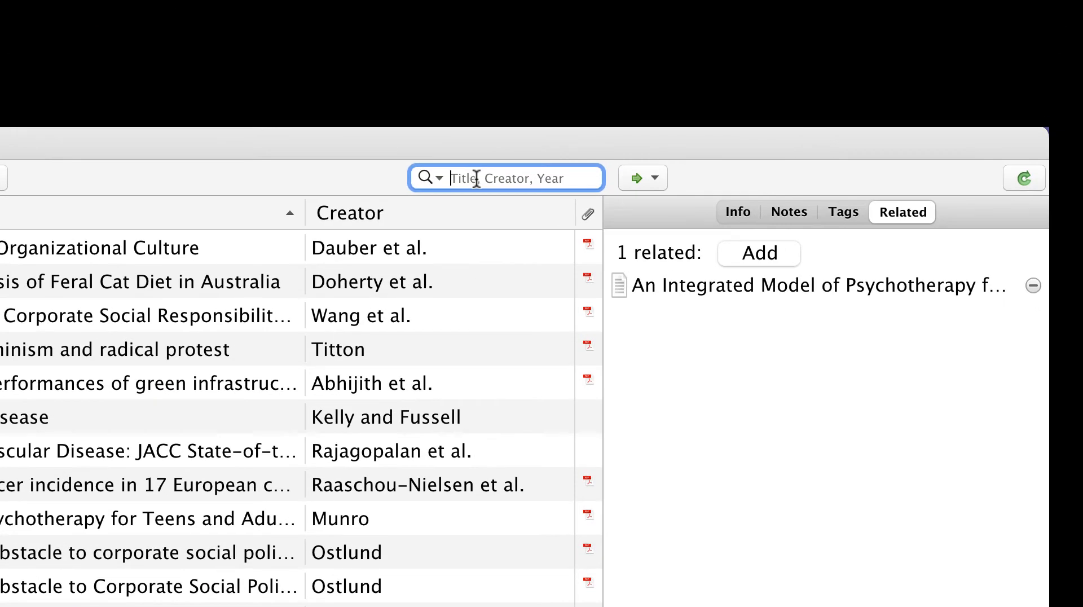
click(440, 176)
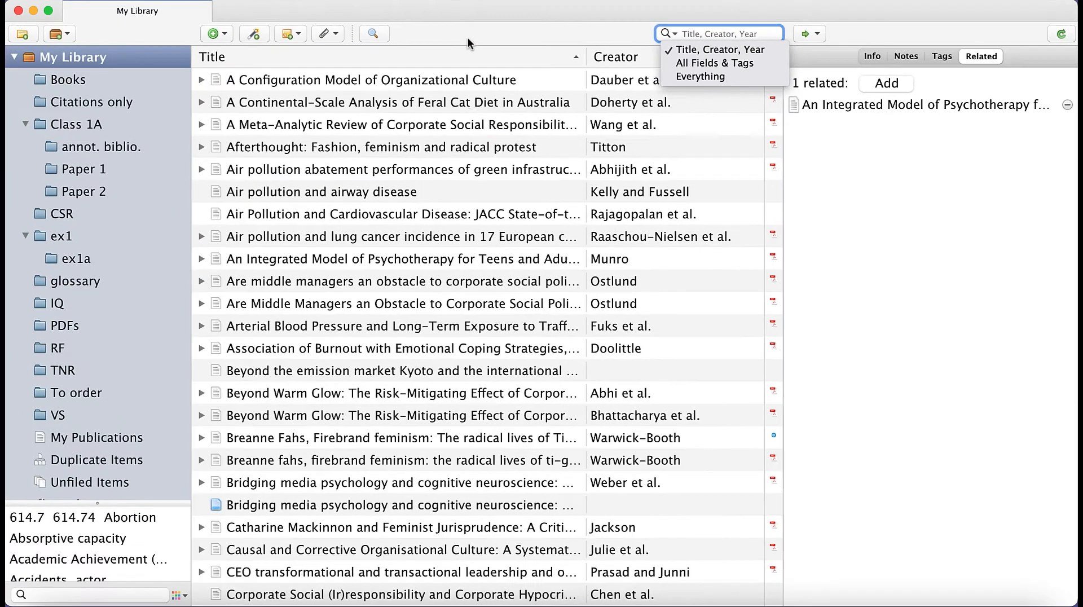
click(372, 35)
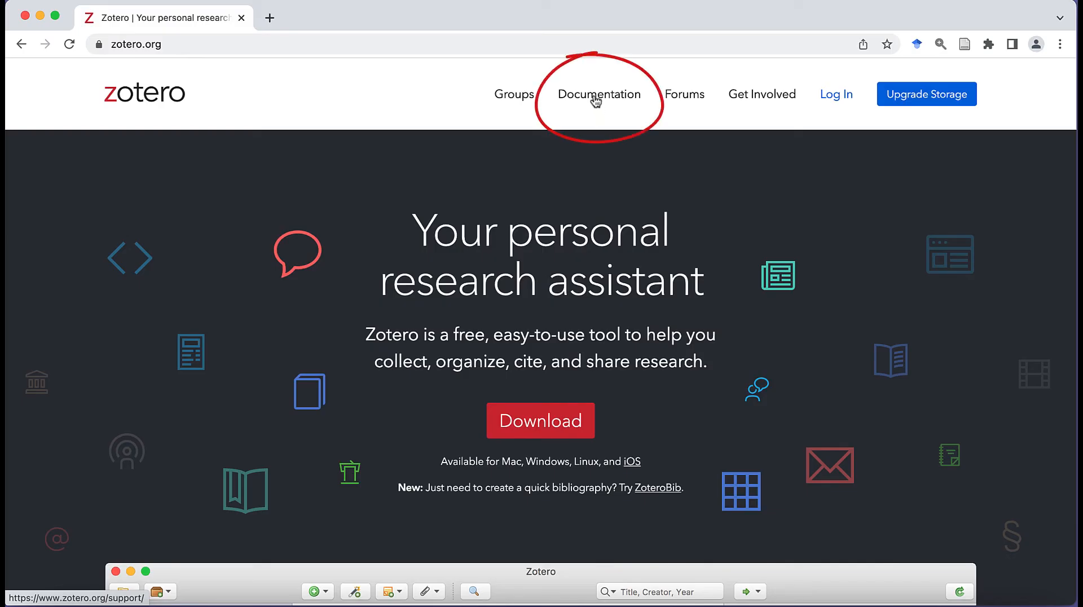
On zotero.org in Chrome, open the Documentation page and look through the topics under Using Zotero
click(595, 96)
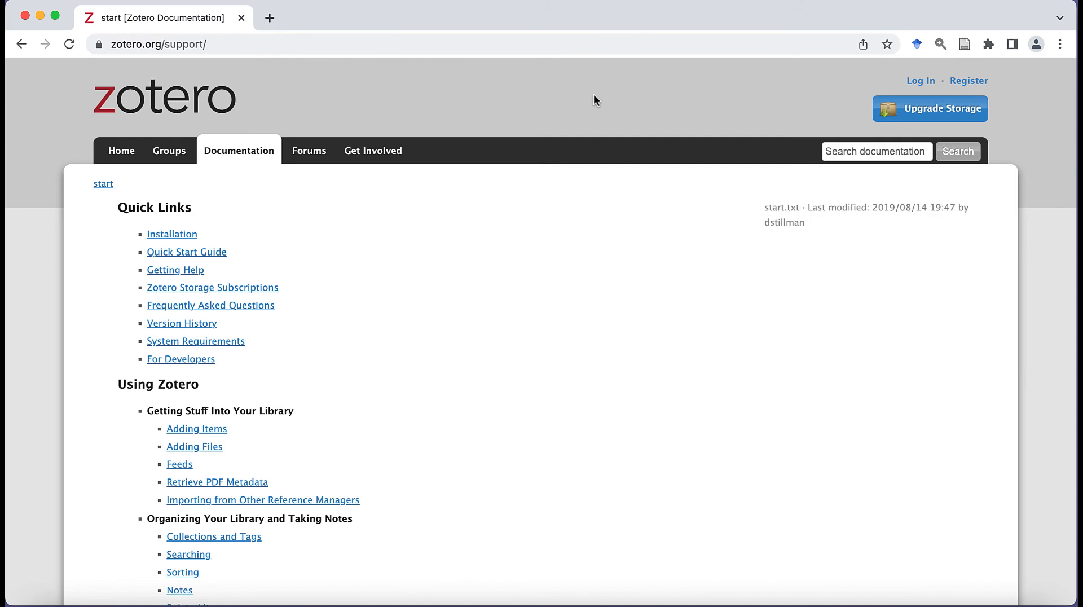
scroll(496, 339, down, 4)
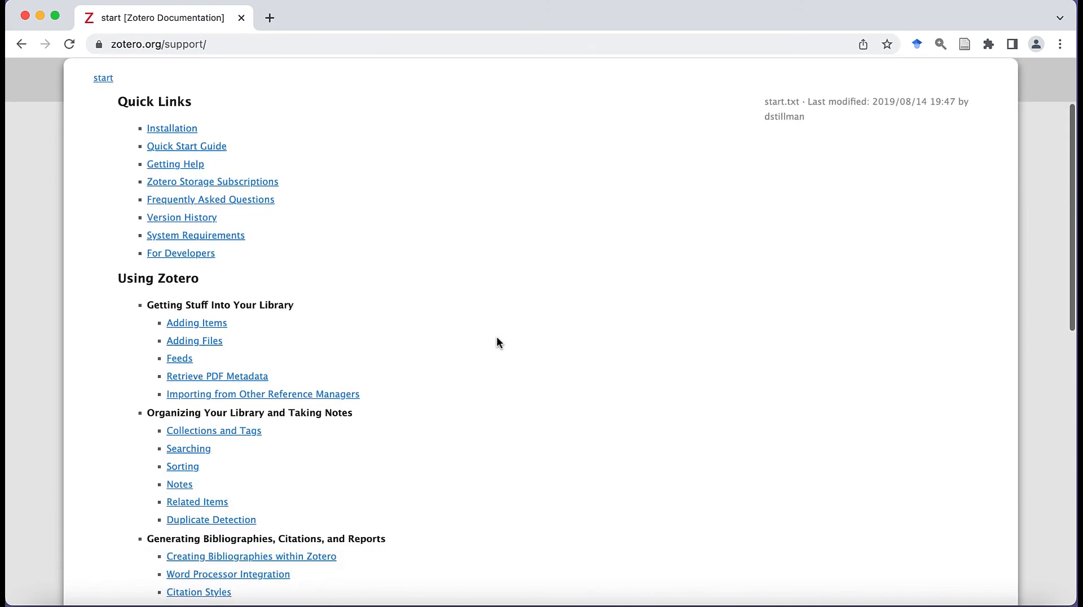
scroll(507, 421, down, 3)
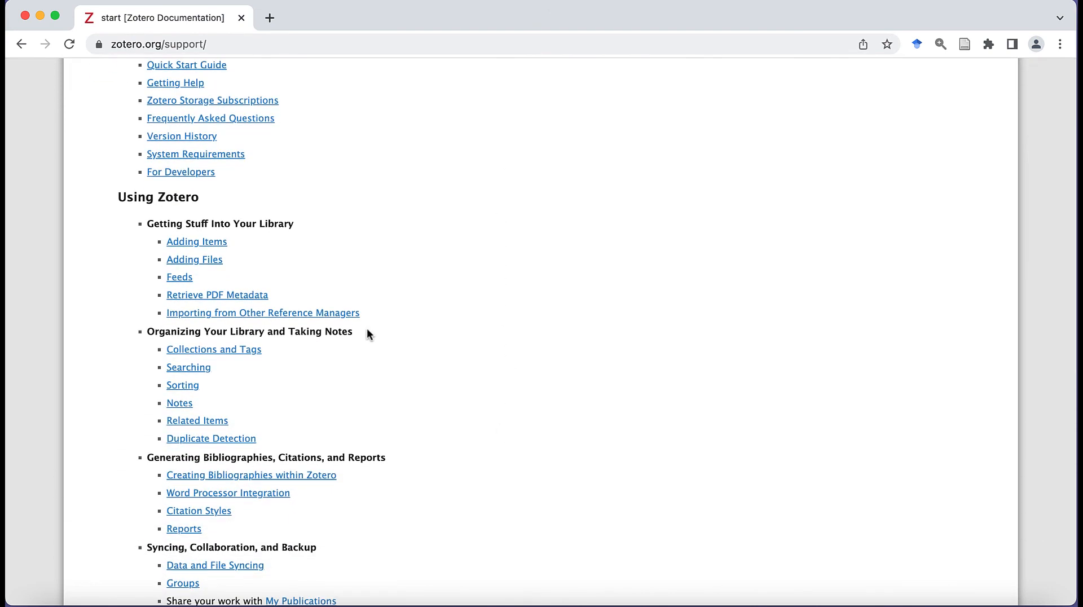